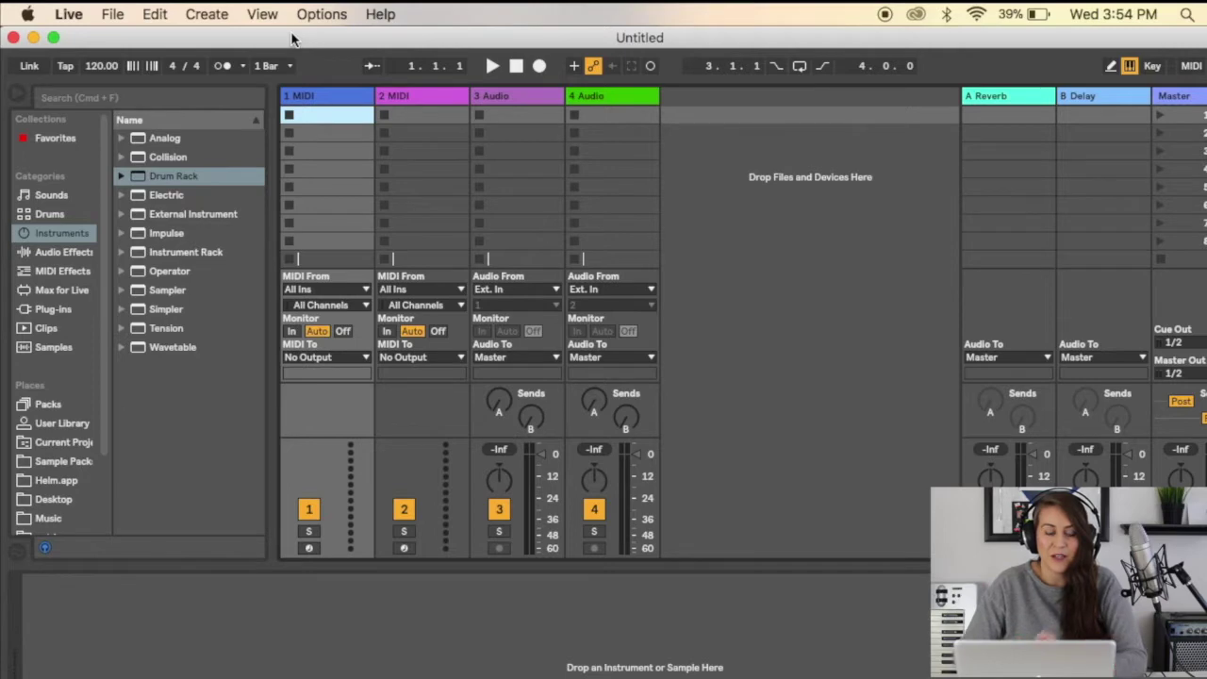
Open the Live application menu in the macOS menu bar
{"action": "left_click", "coordinate": [71, 14]}
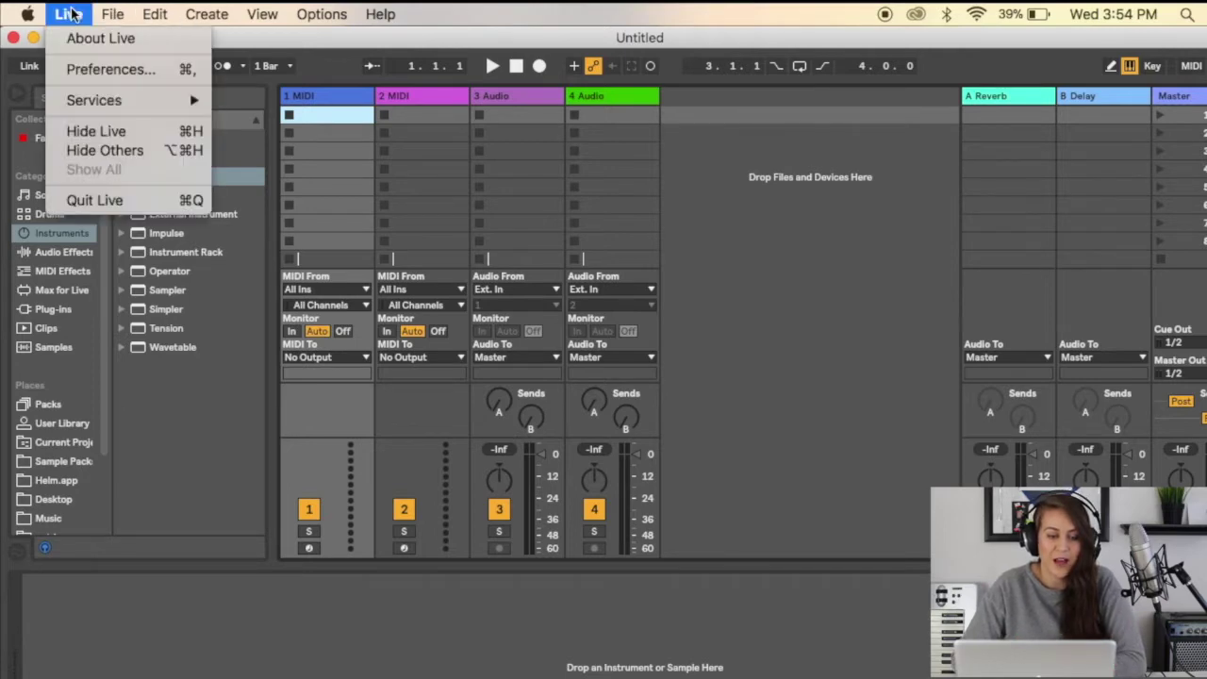
In Preferences, set Audio Input Device to AudioBox USB (2 In, 2 Out), then close the window
{"action": "left_click", "coordinate": [83, 72]}
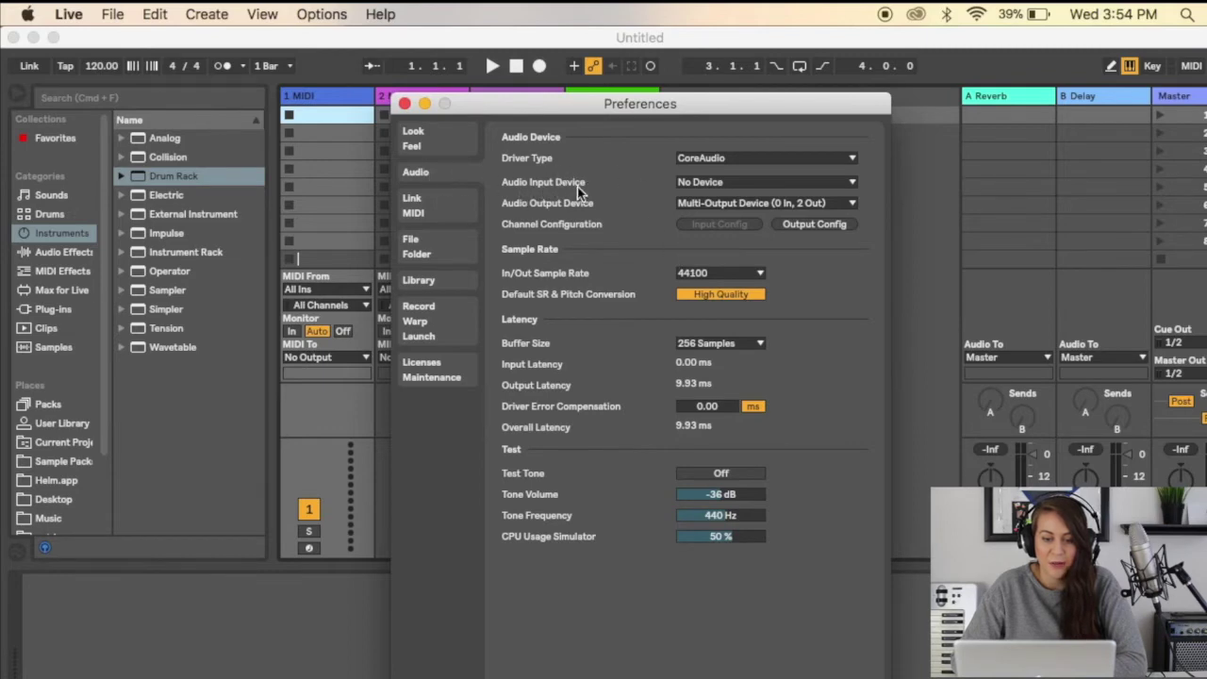
{"action": "left_click", "coordinate": [717, 182]}
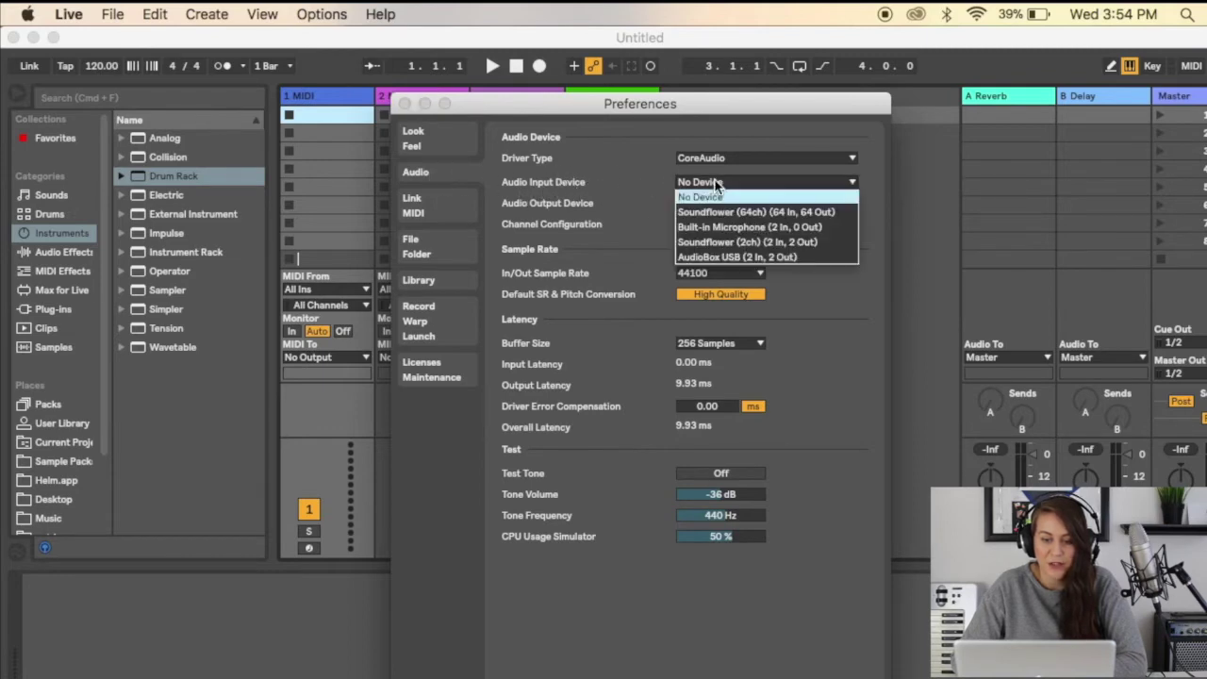
{"action": "left_click", "coordinate": [717, 257]}
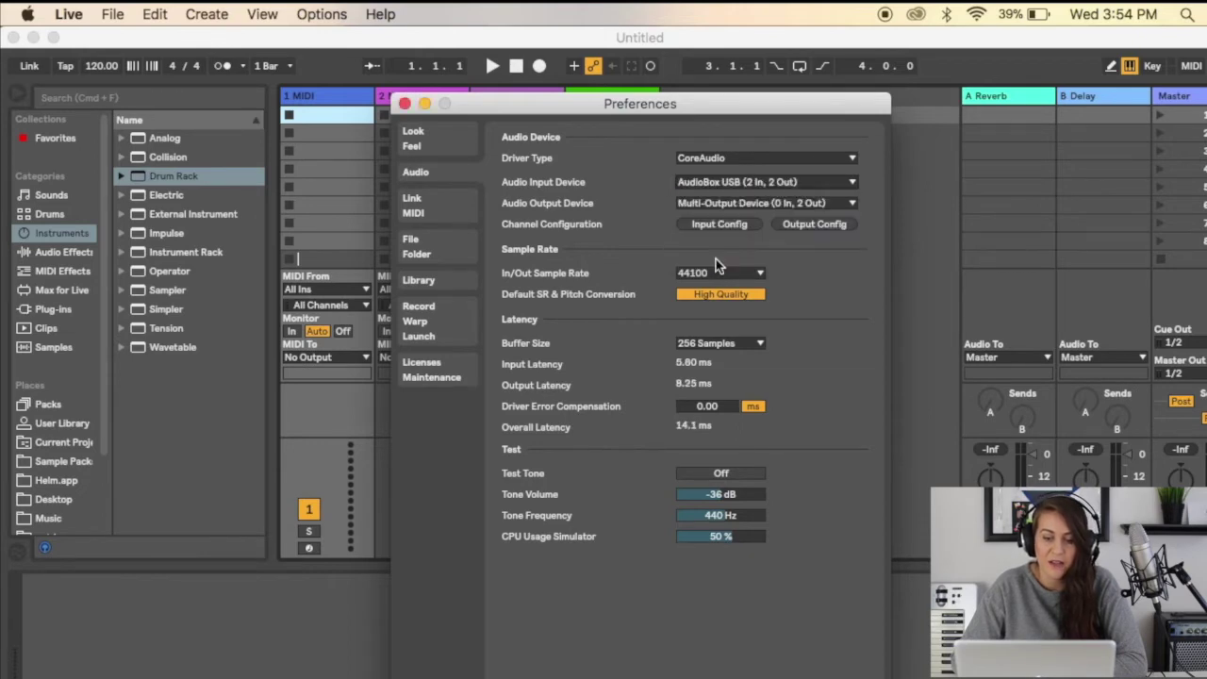
{"action": "left_click", "coordinate": [405, 104]}
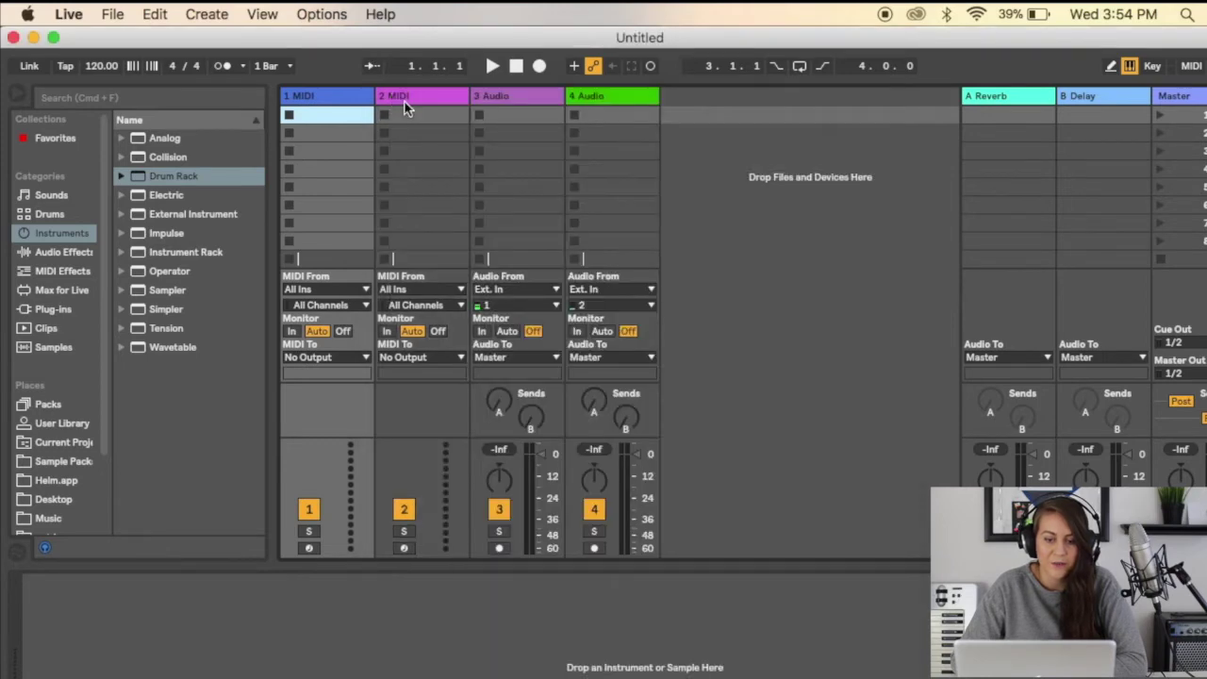
Set track 3's monitoring to Auto and arm, then disarm, the track to check the microphone
{"action": "left_click", "coordinate": [510, 332]}
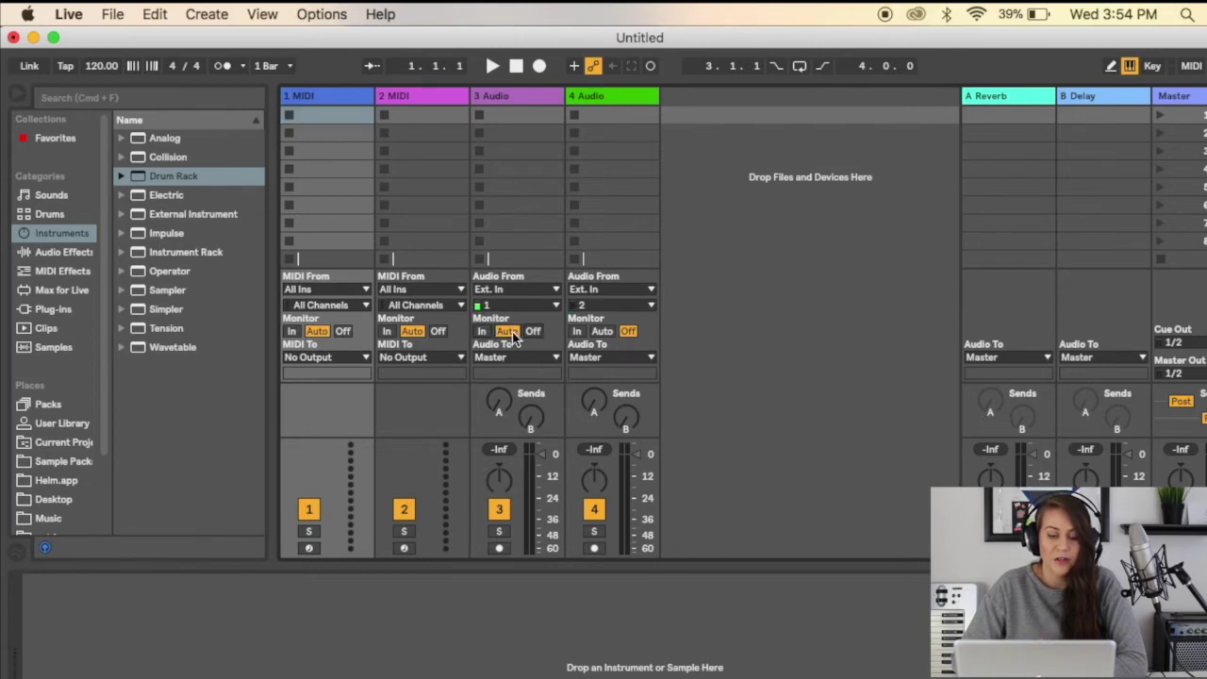
{"action": "left_click", "coordinate": [499, 549]}
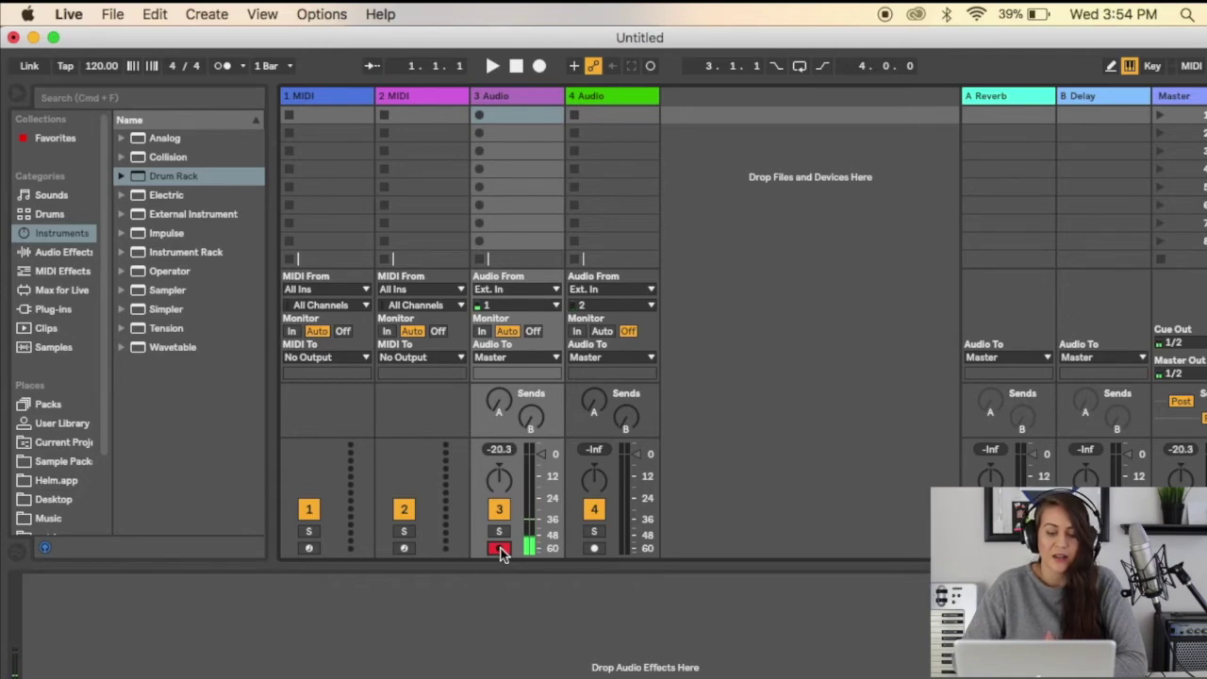
{"action": "left_click", "coordinate": [500, 550]}
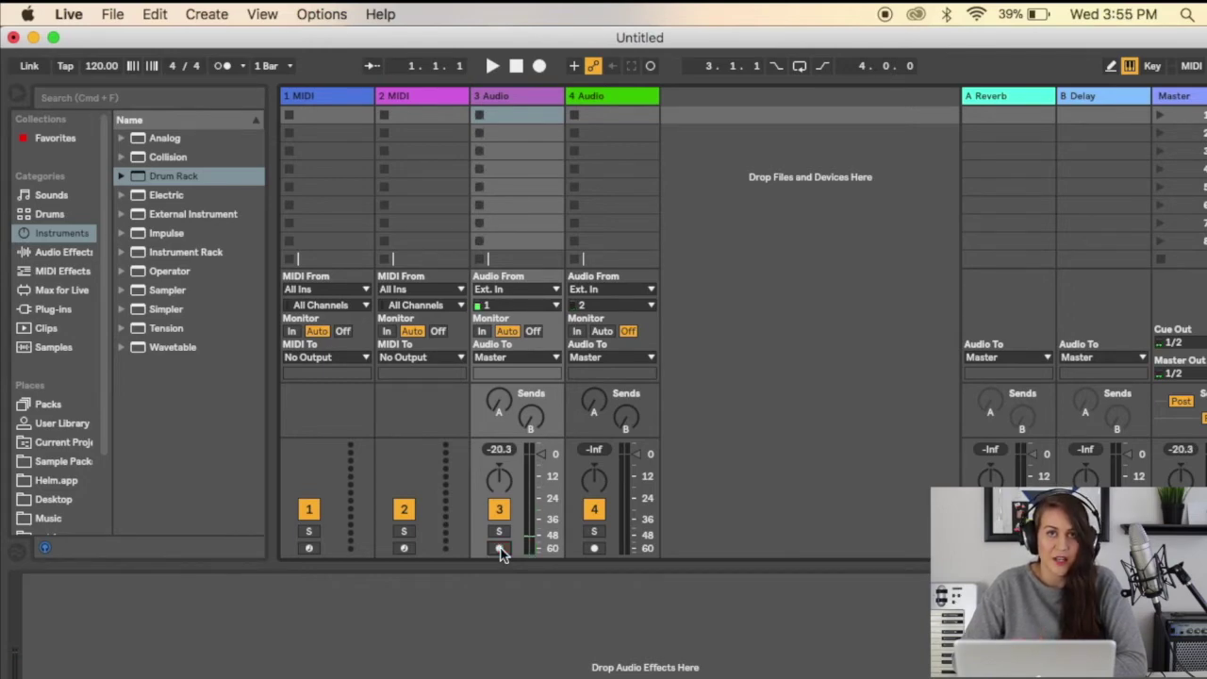
{"action": "left_click", "coordinate": [68, 14]}
{"action": "left_click", "coordinate": [70, 75]}
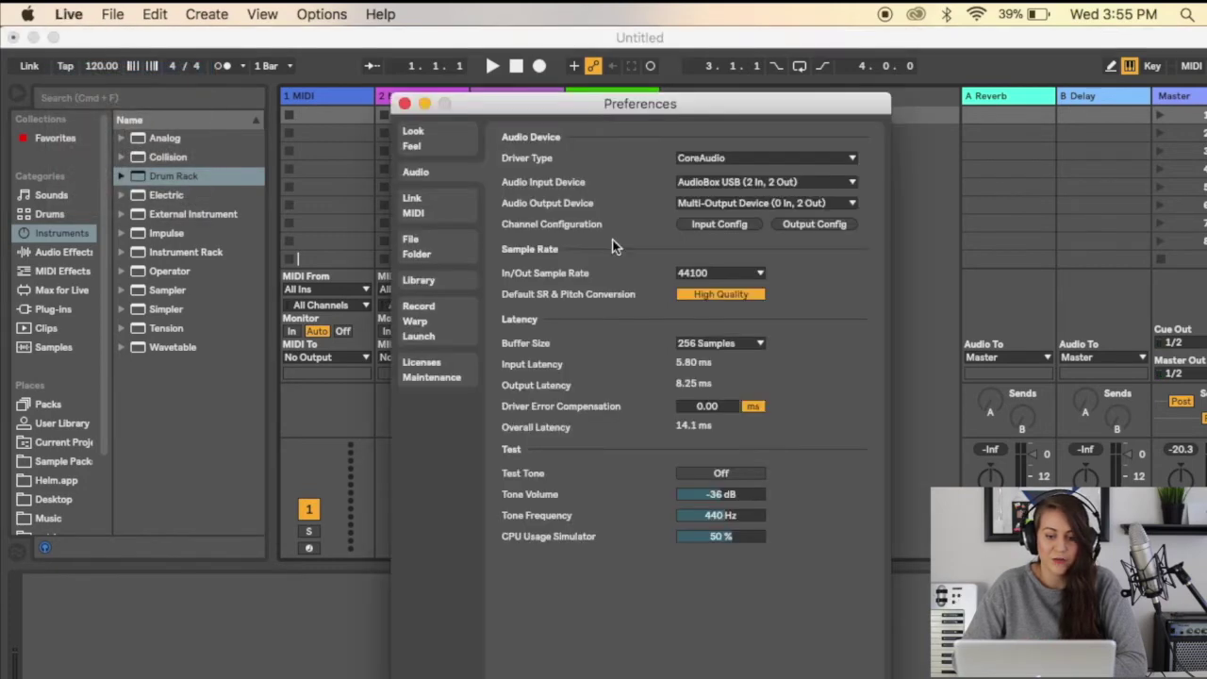
{"action": "left_click", "coordinate": [711, 342]}
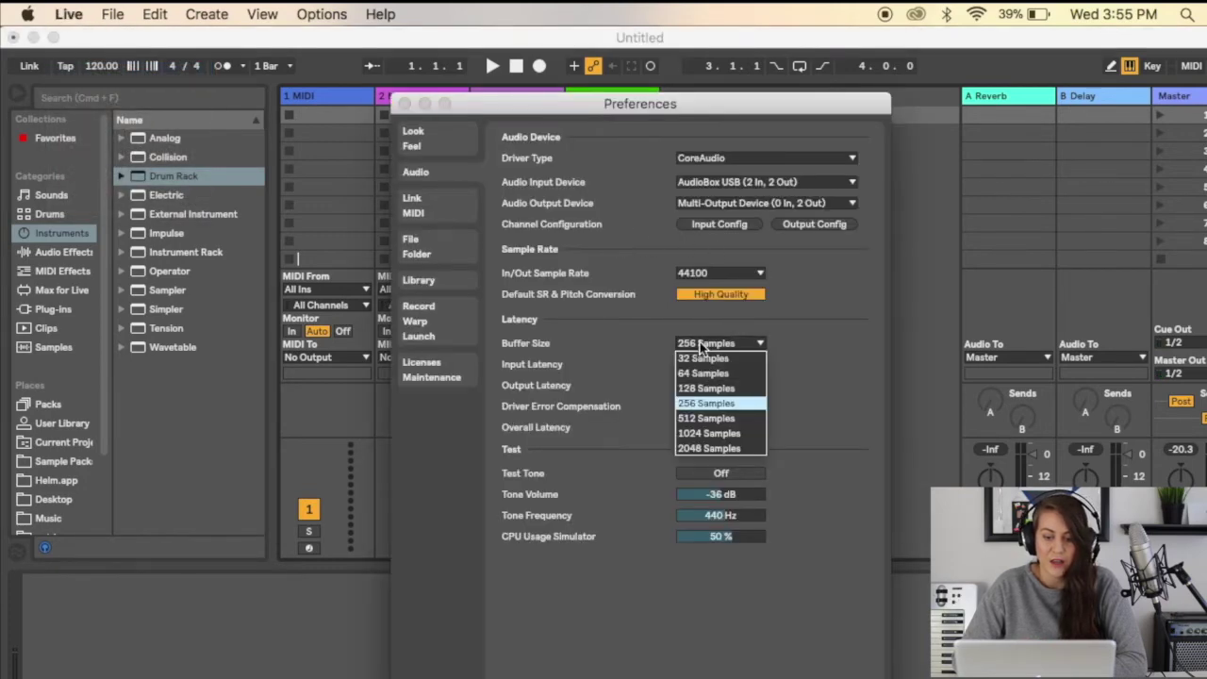
{"action": "left_click", "coordinate": [705, 418]}
{"action": "left_click", "coordinate": [712, 347]}
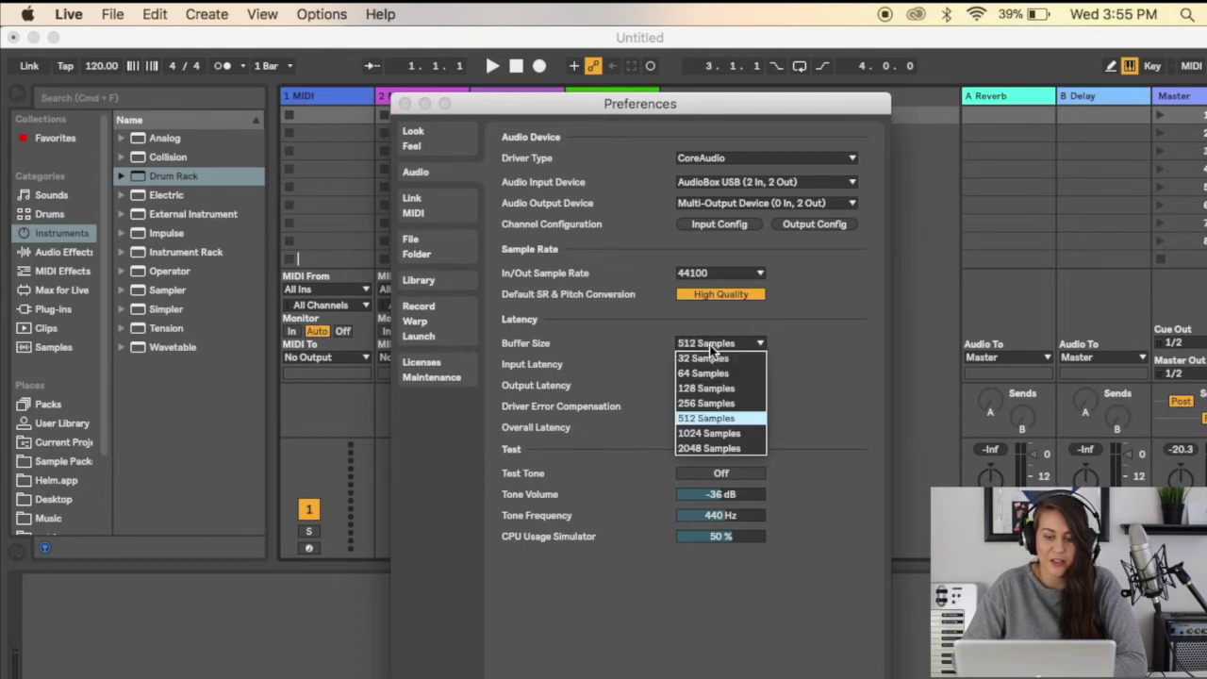
{"action": "left_click", "coordinate": [702, 403]}
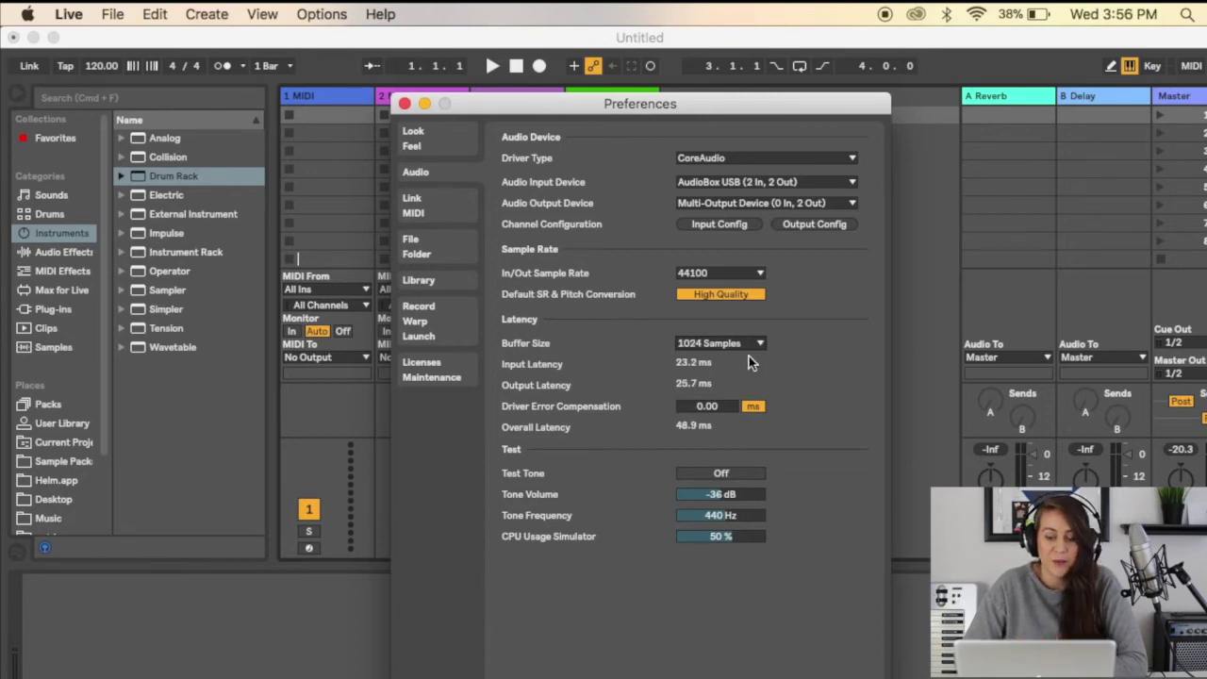
{"action": "left_click", "coordinate": [706, 345]}
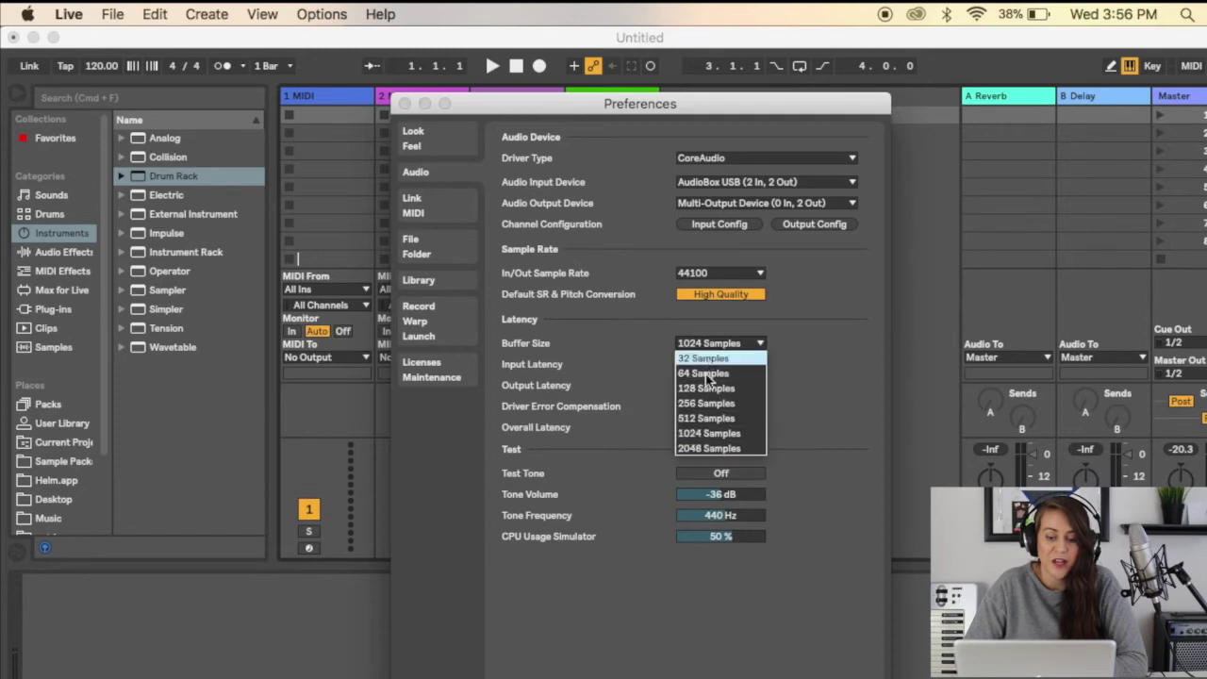
{"action": "left_click", "coordinate": [713, 404]}
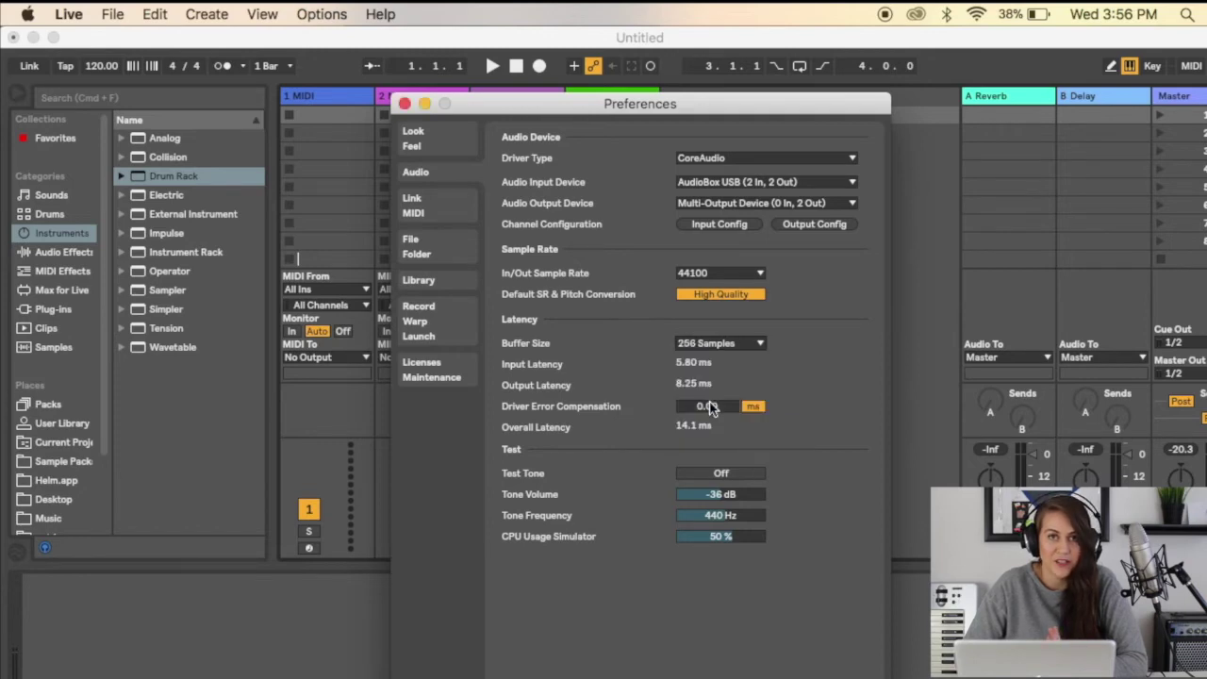
{"action": "key", "text": "Escape"}
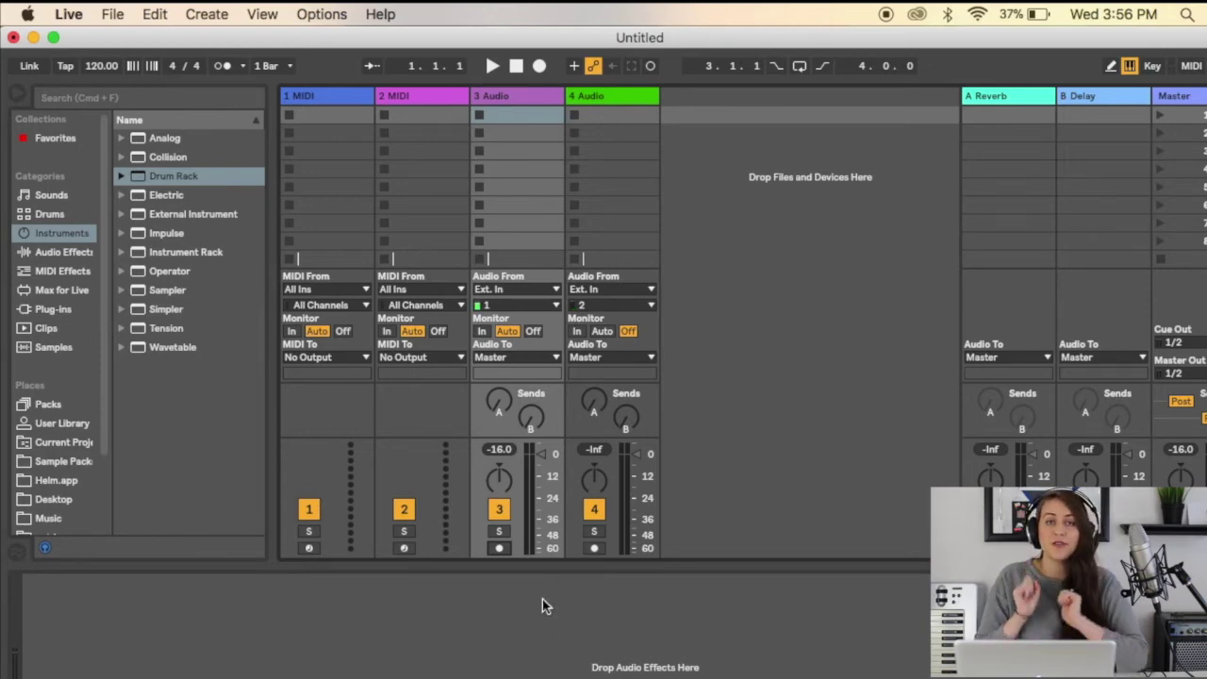
Record clip 3-Audio 1 into track 3's top Session slot, disarm, and play it back
{"action": "left_click", "coordinate": [500, 549]}
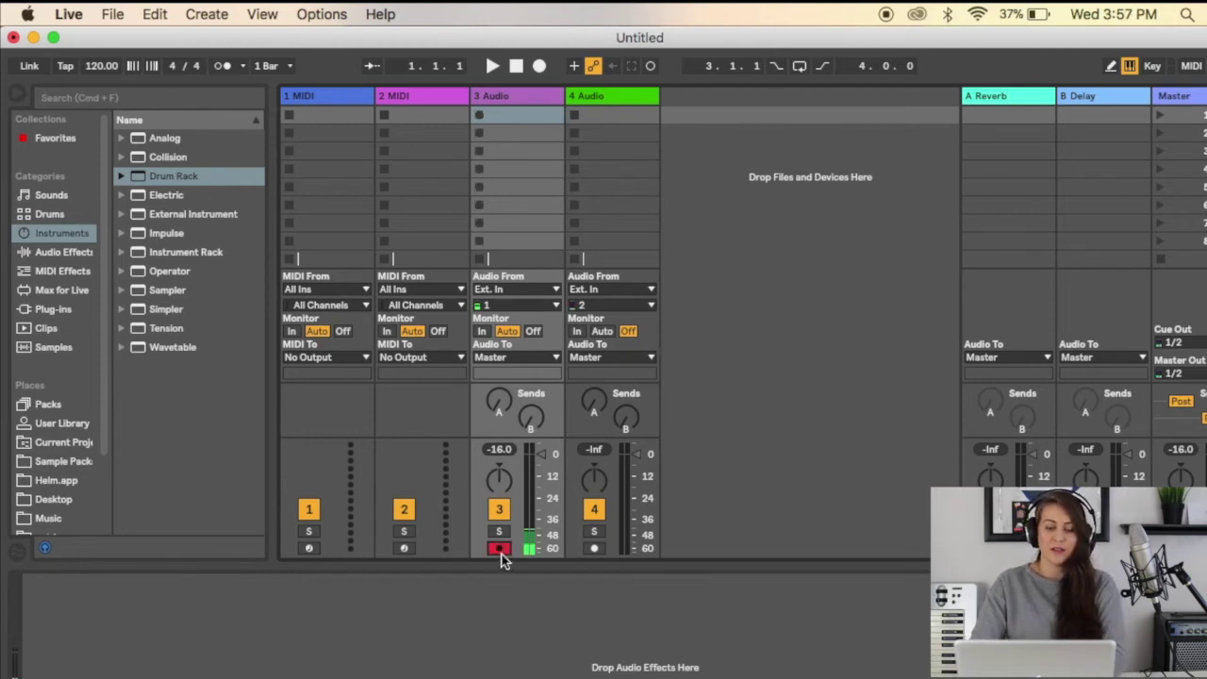
{"action": "left_click", "coordinate": [480, 116]}
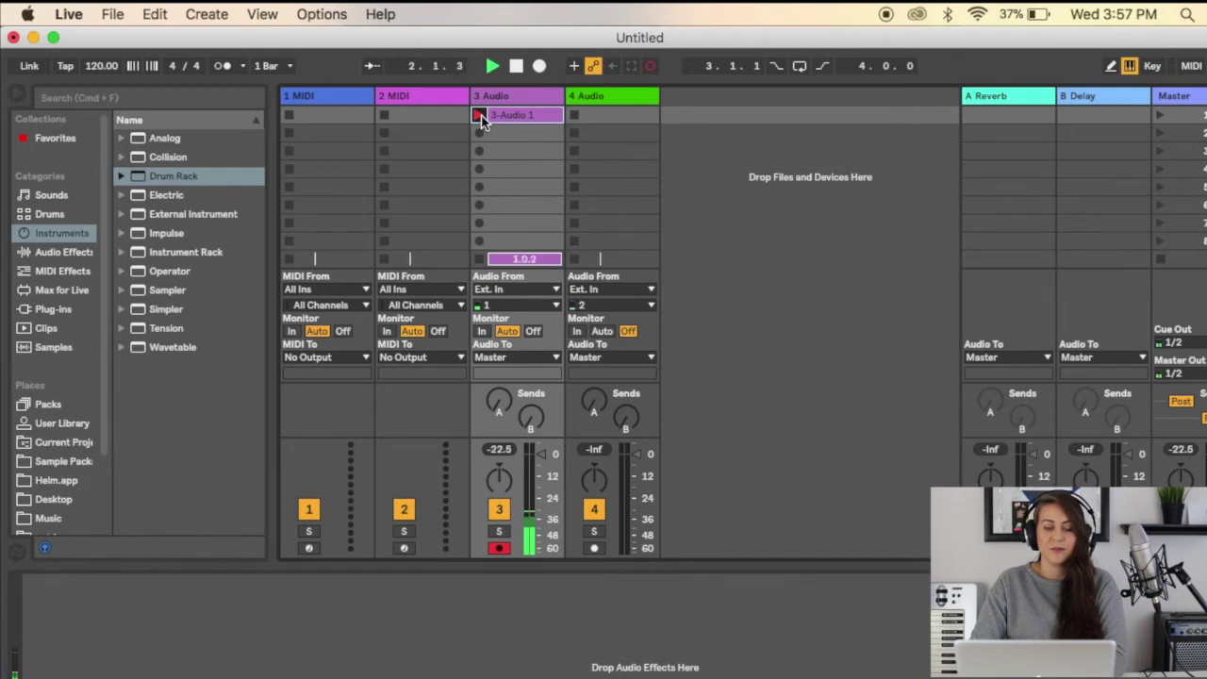
{"action": "left_click", "coordinate": [498, 548]}
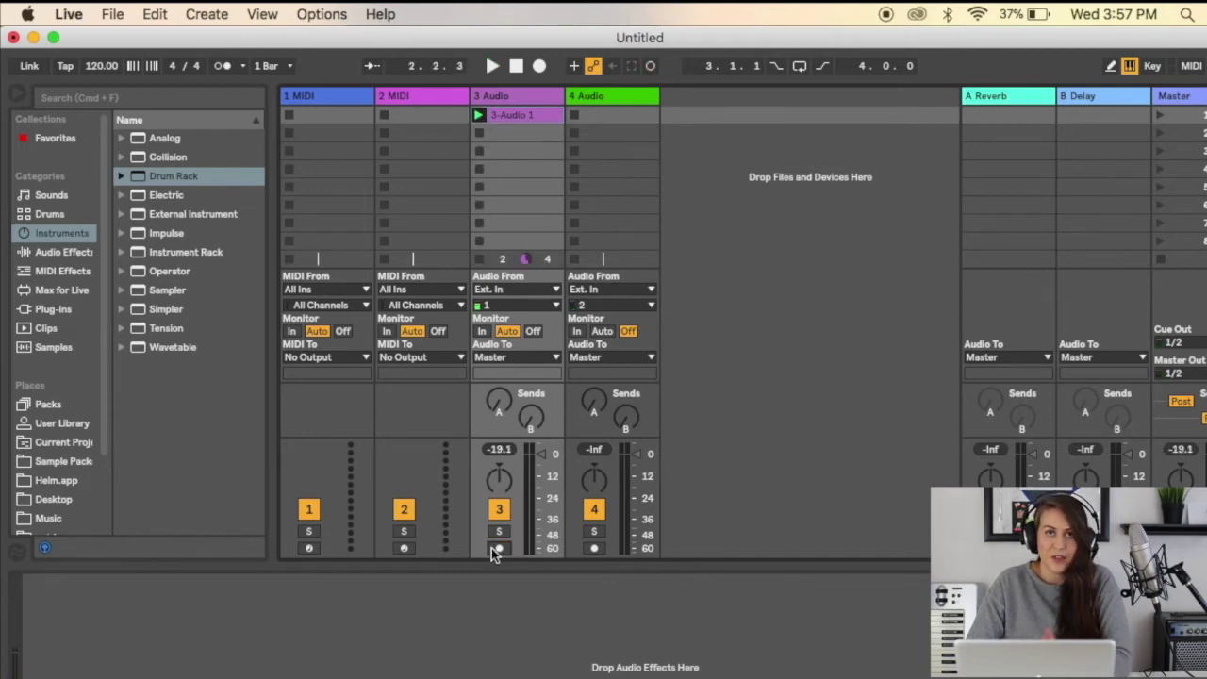
{"action": "left_click", "coordinate": [479, 115]}
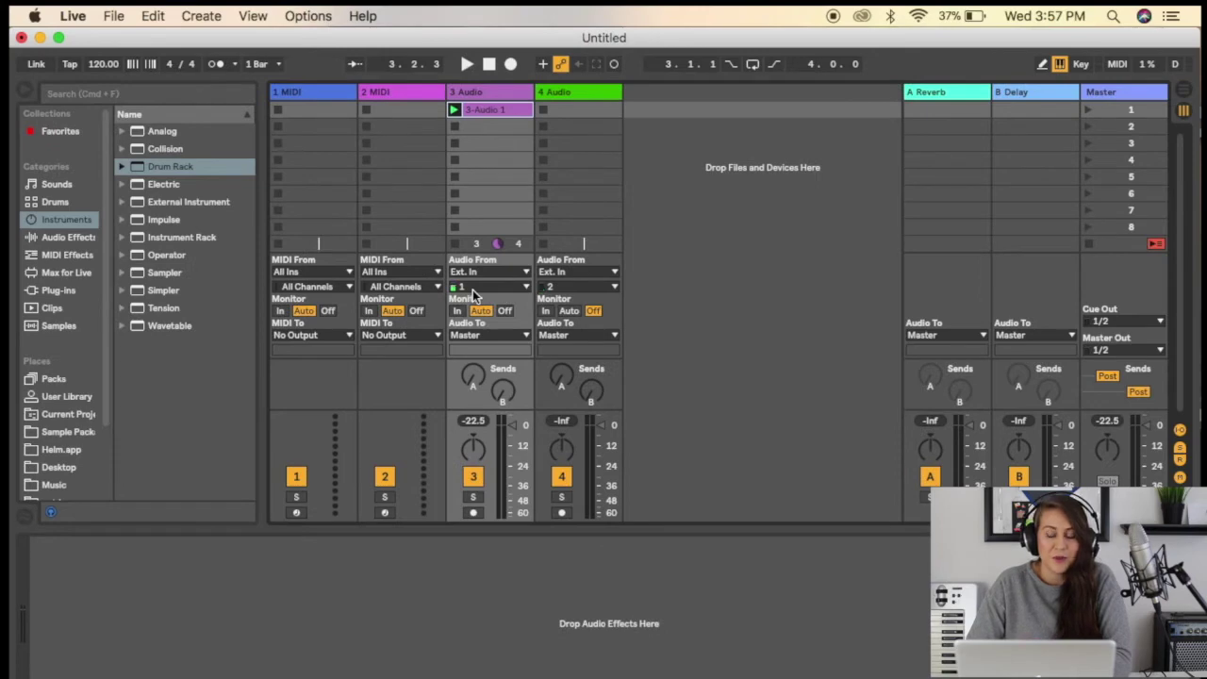
{"action": "left_click", "coordinate": [1184, 90]}
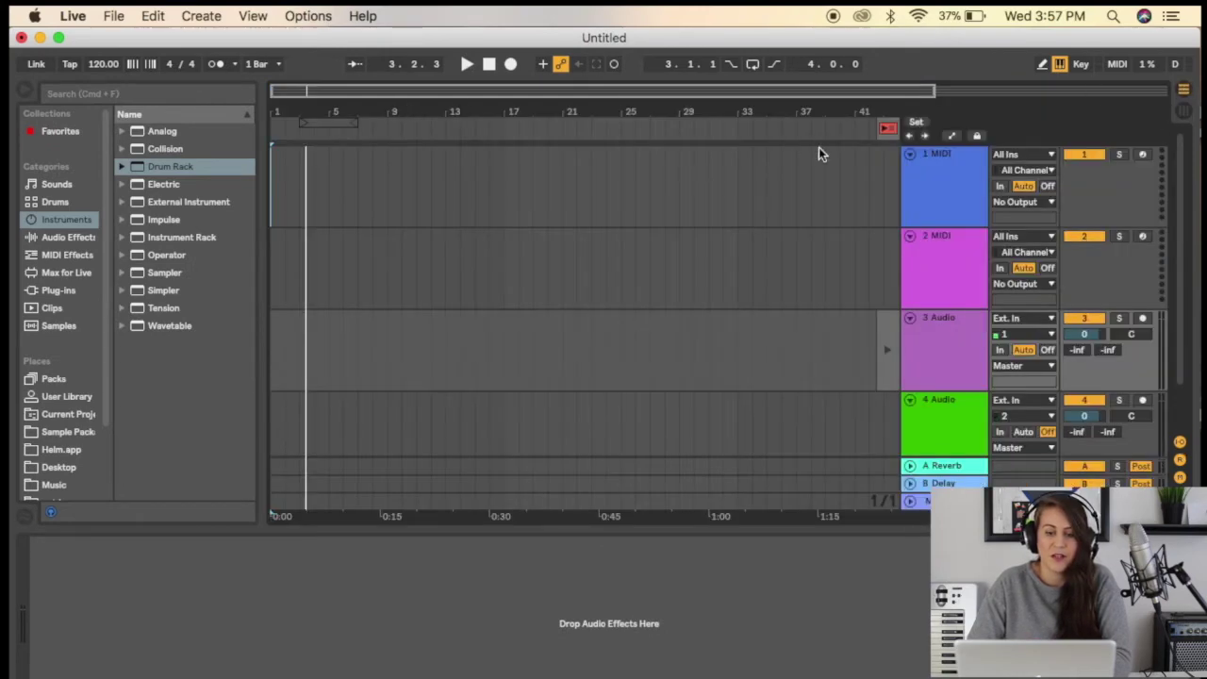
With track 3 armed, record a short count-in take at the start of its Arrangement lane
{"action": "left_click", "coordinate": [488, 64]}
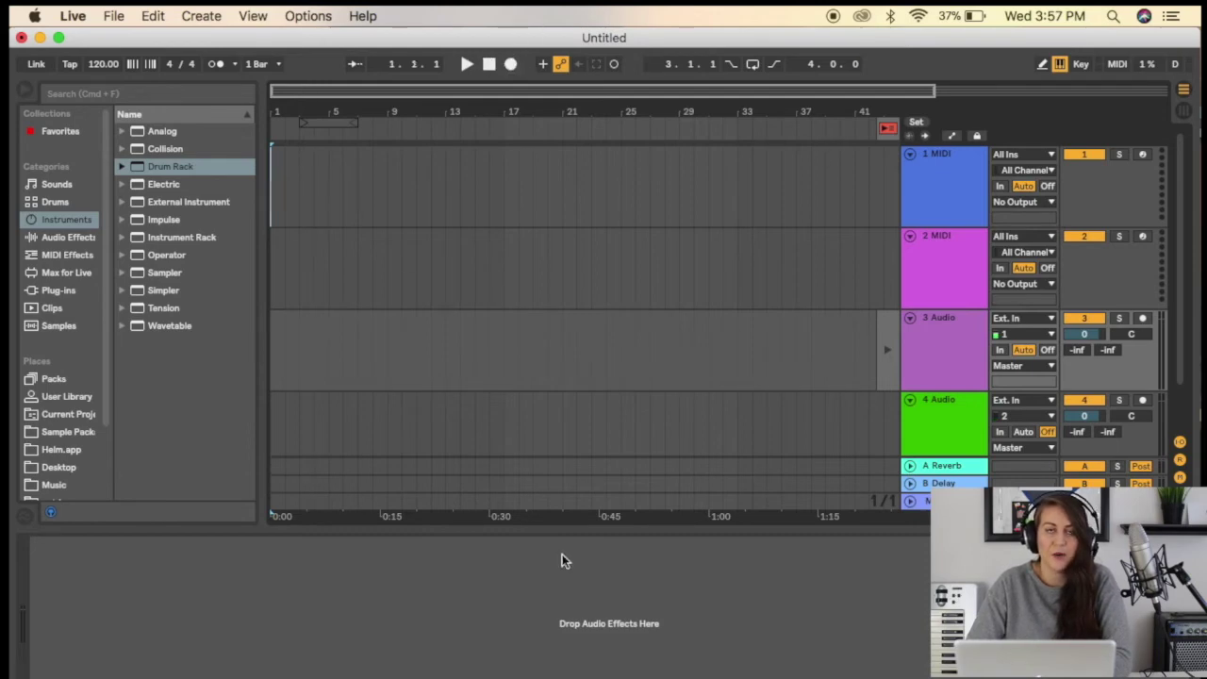
{"action": "left_click", "coordinate": [1142, 319]}
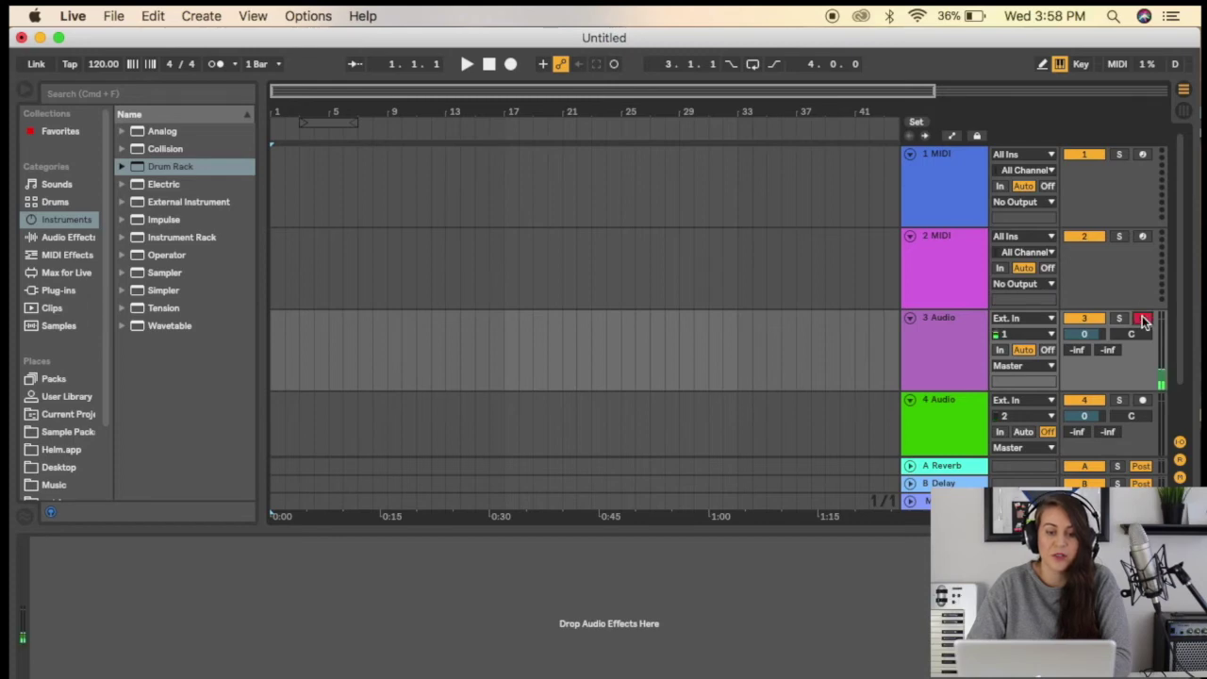
{"action": "left_click", "coordinate": [512, 64]}
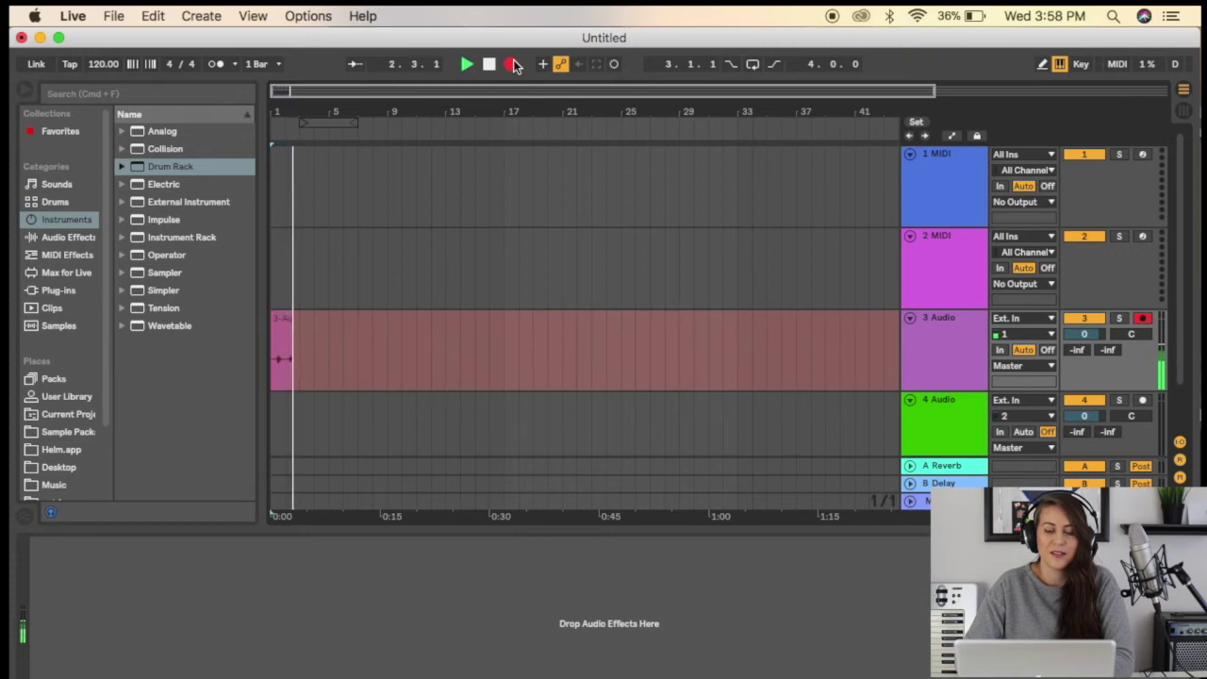
{"action": "left_click", "coordinate": [489, 66]}
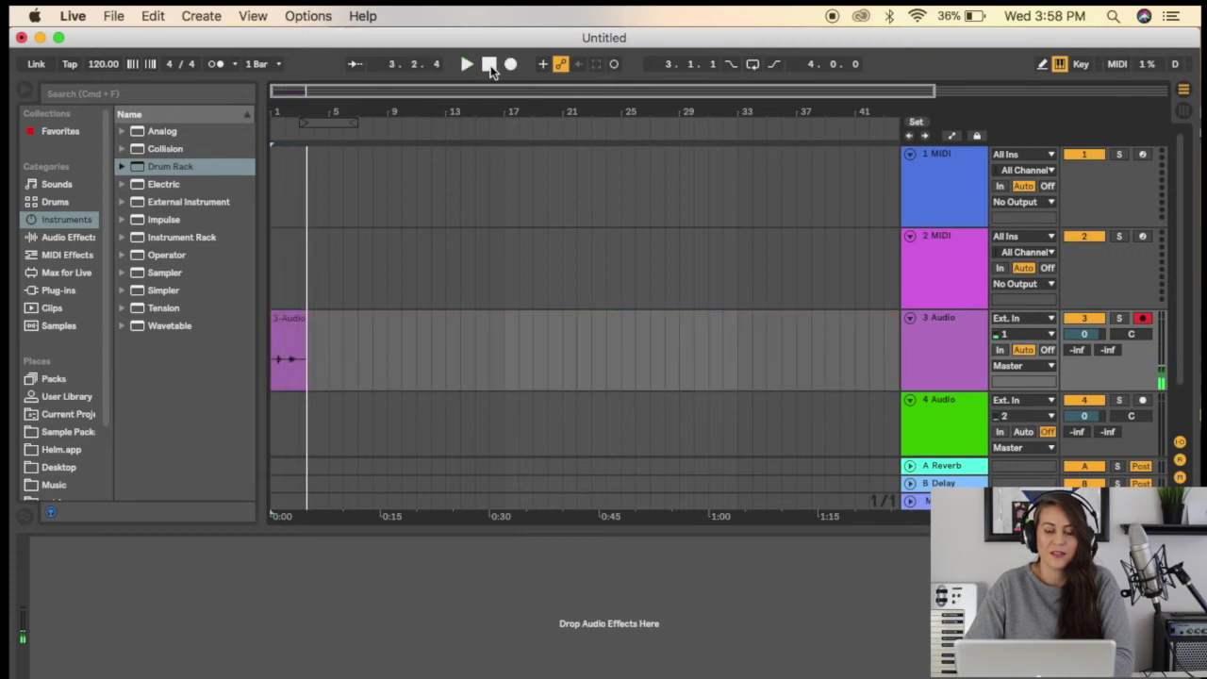
{"action": "left_click", "coordinate": [1142, 319]}
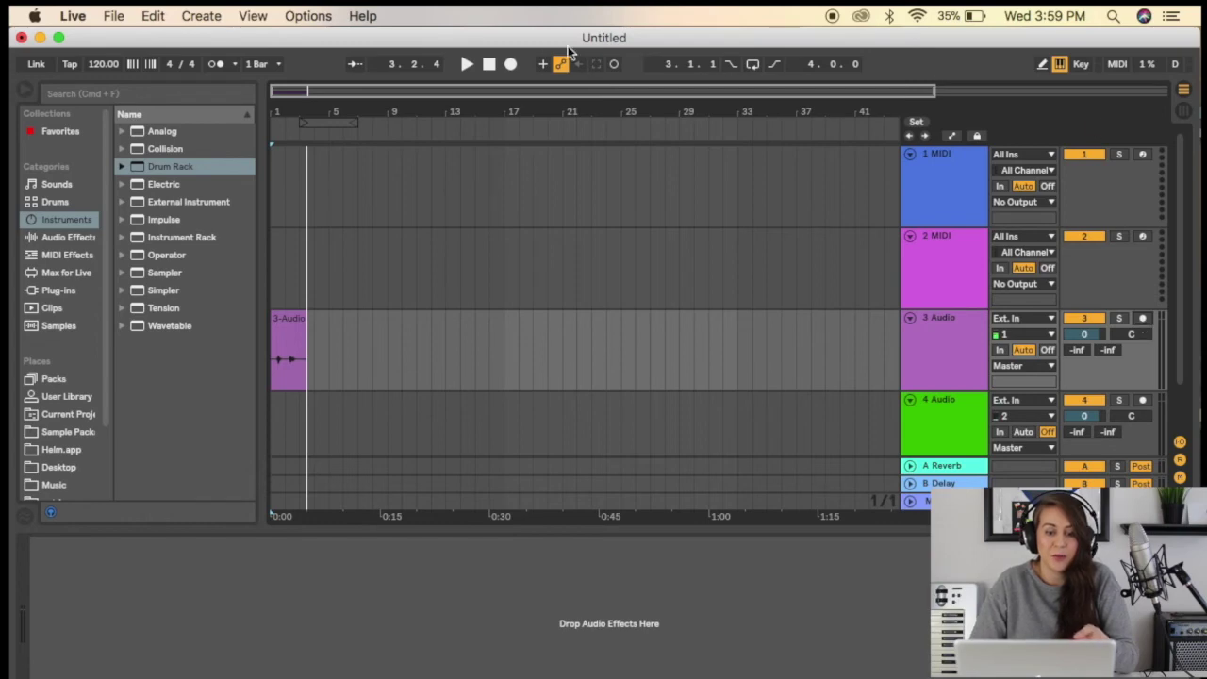
{"action": "left_click", "coordinate": [489, 63]}
{"action": "left_click", "coordinate": [510, 64]}
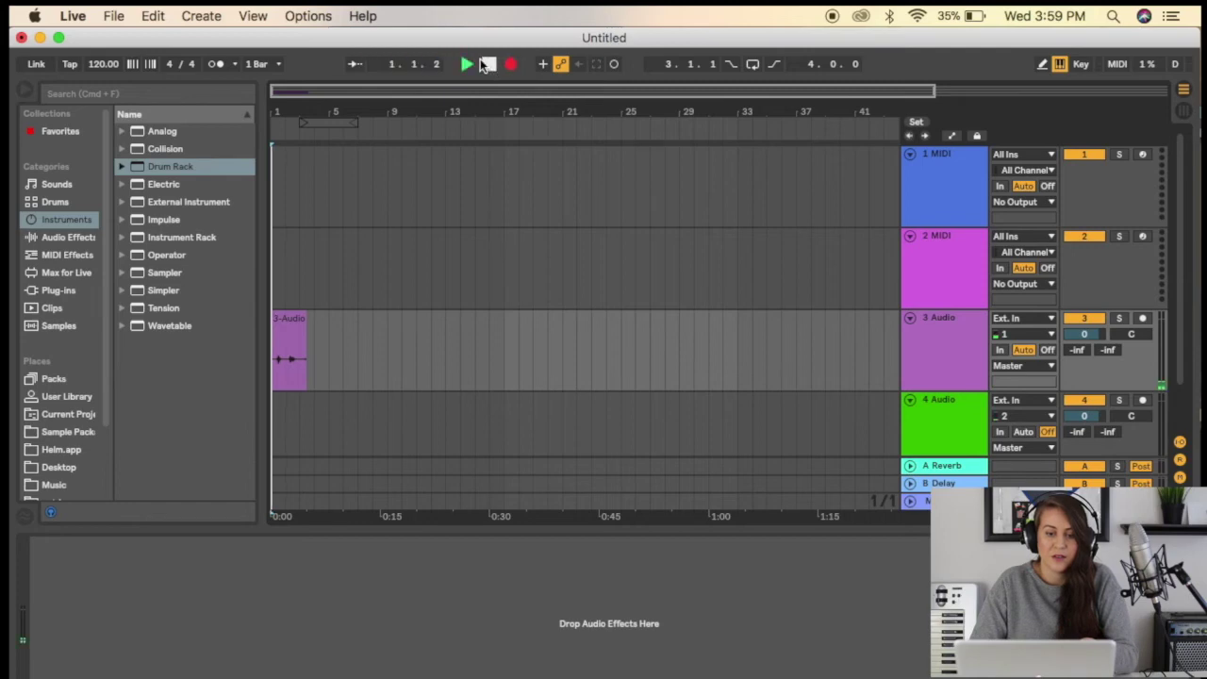
Stop the take, set metronome Count-In to None, and reset playback to 1.1.1
{"action": "left_click", "coordinate": [488, 64]}
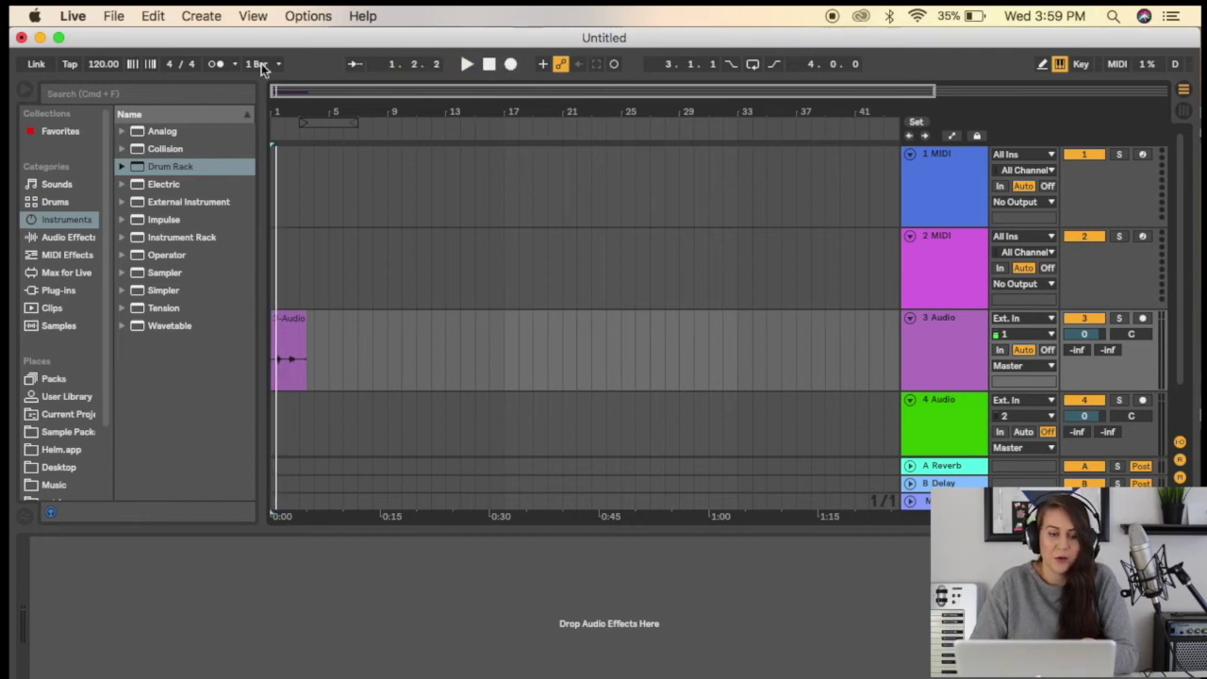
{"action": "left_click", "coordinate": [230, 67]}
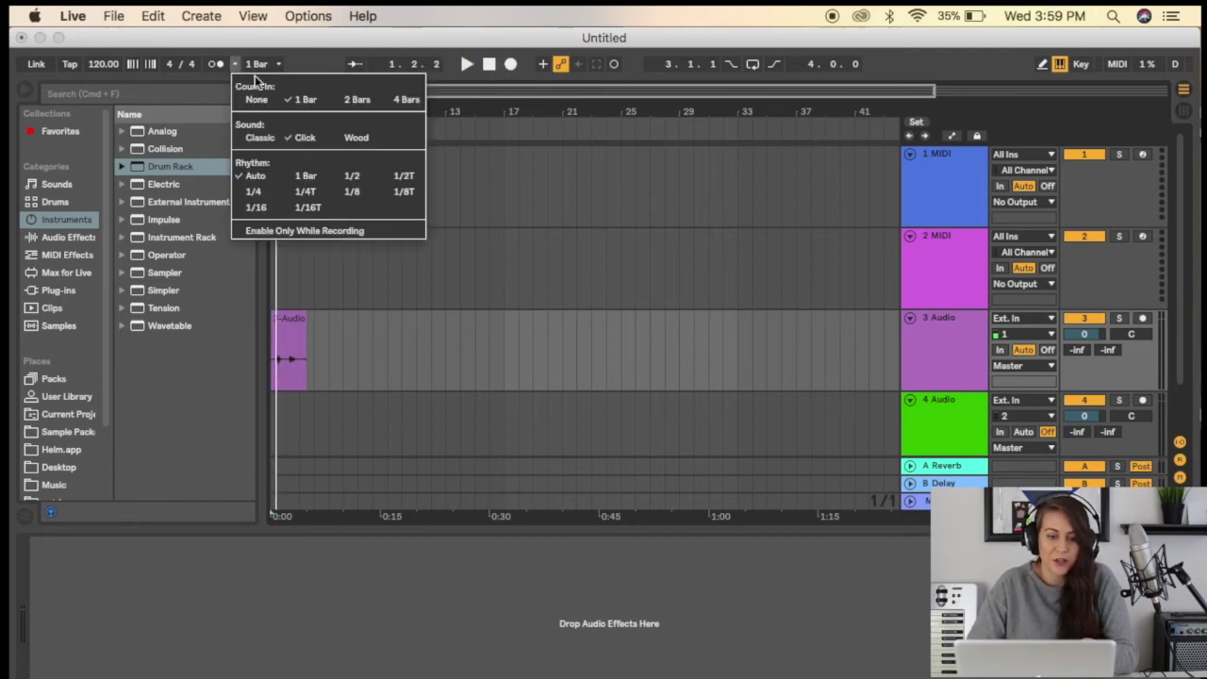
{"action": "left_click", "coordinate": [254, 99]}
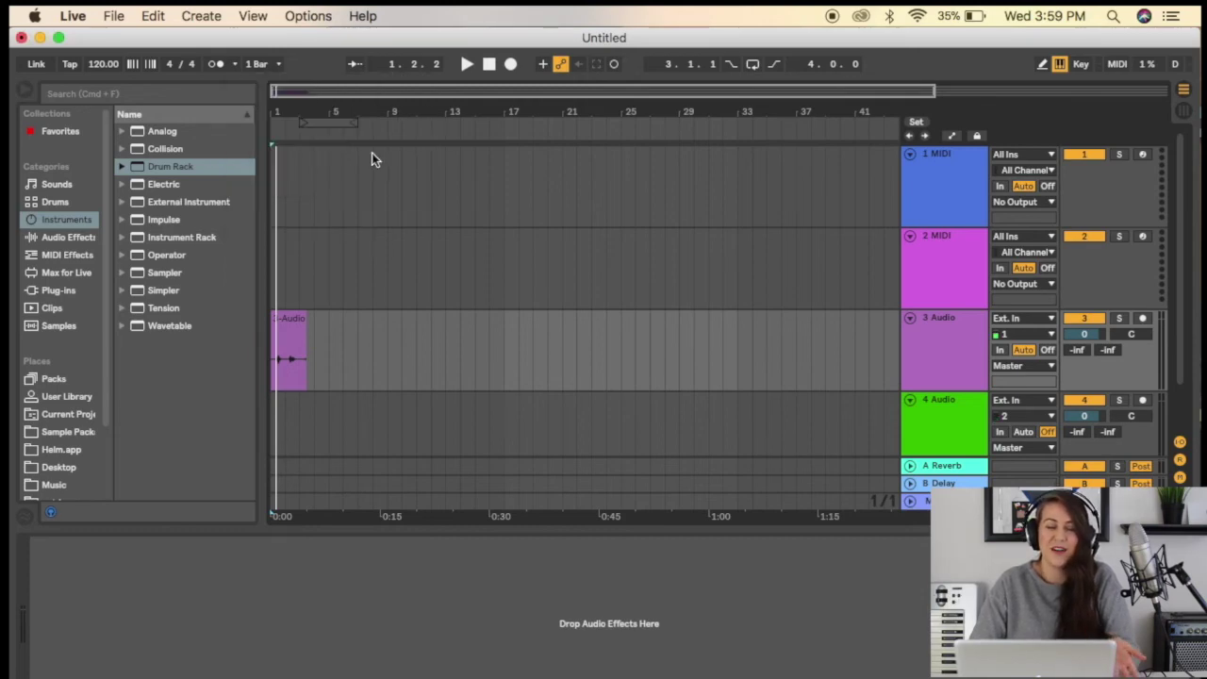
{"action": "left_click", "coordinate": [489, 64]}
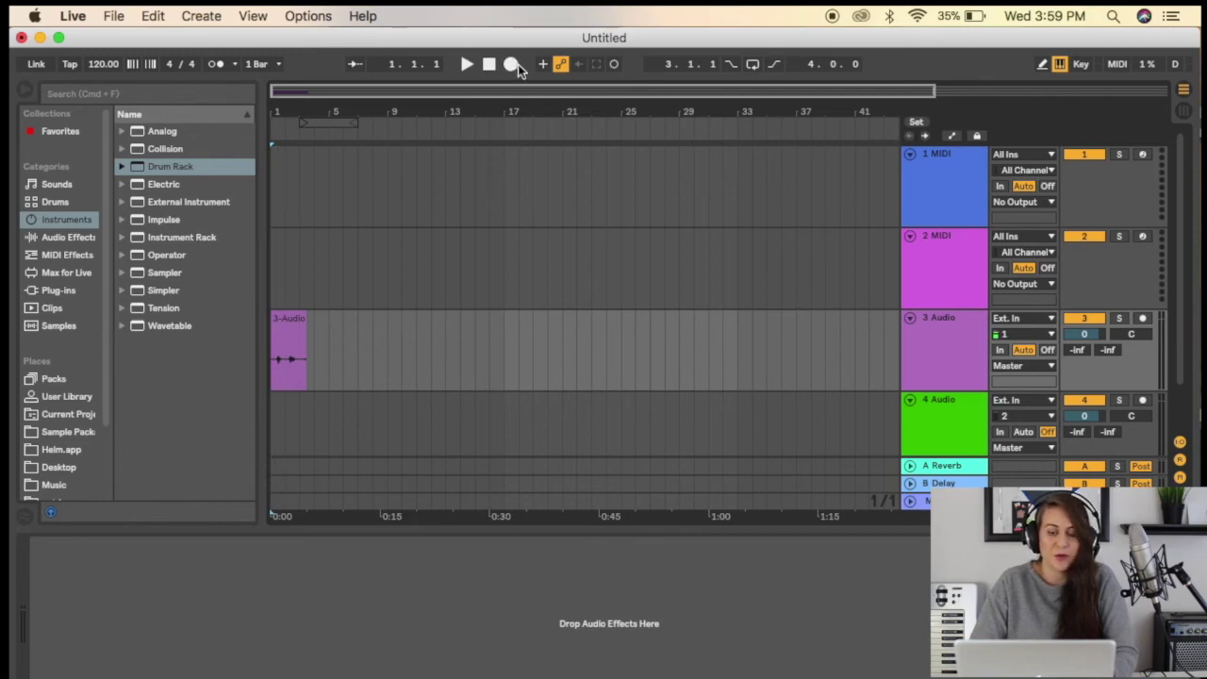
Arm track 3, record the four-bar take 3-Audio 3, then stop and disarm
{"action": "left_click", "coordinate": [1142, 318]}
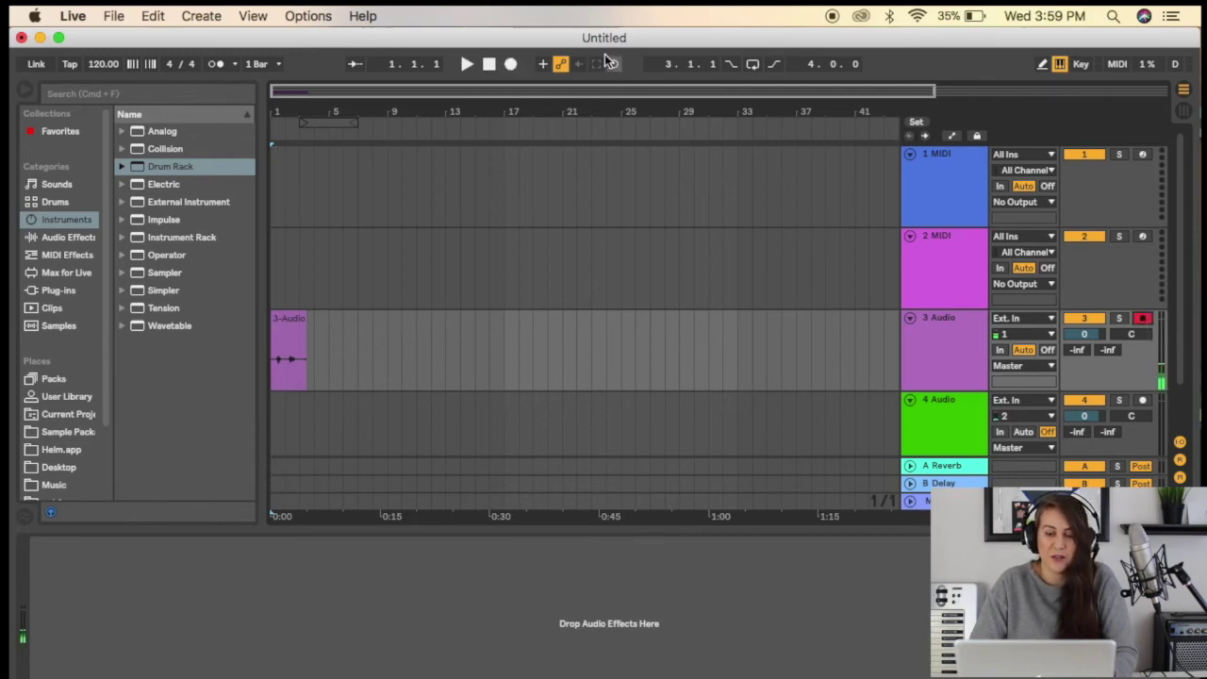
{"action": "left_click", "coordinate": [510, 64]}
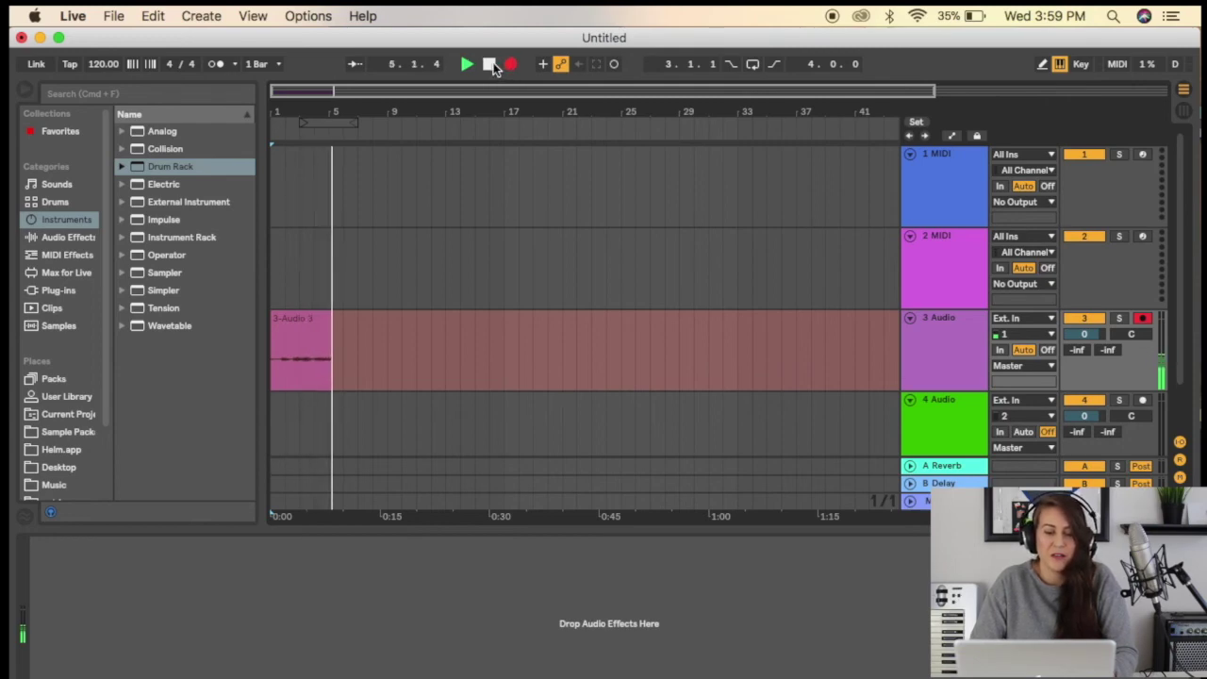
{"action": "left_click", "coordinate": [490, 66]}
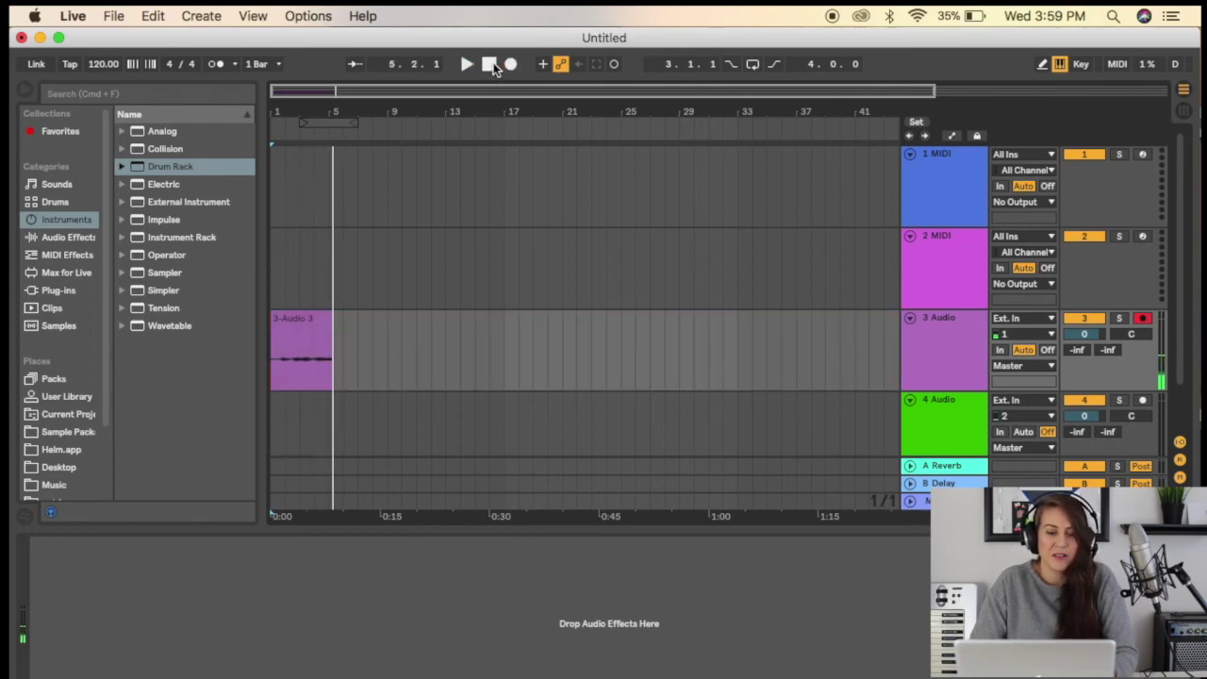
{"action": "left_click", "coordinate": [1142, 318]}
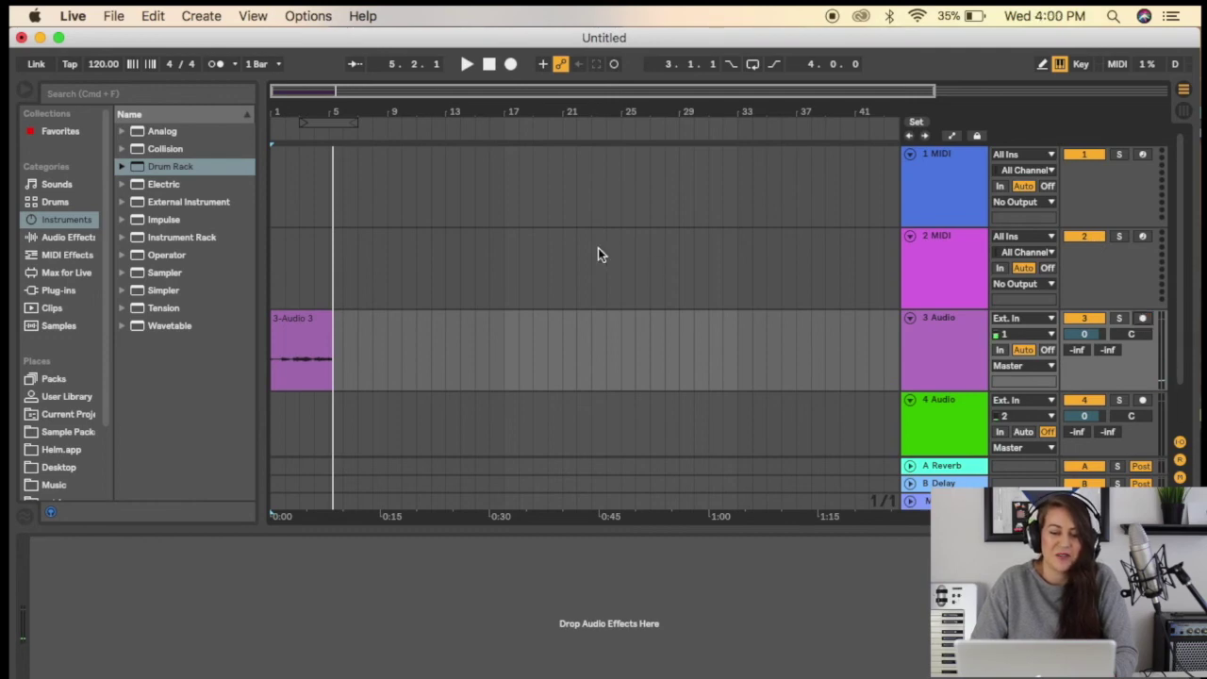
Set the metronome Count-In to 1 Bar
{"action": "left_click", "coordinate": [234, 64]}
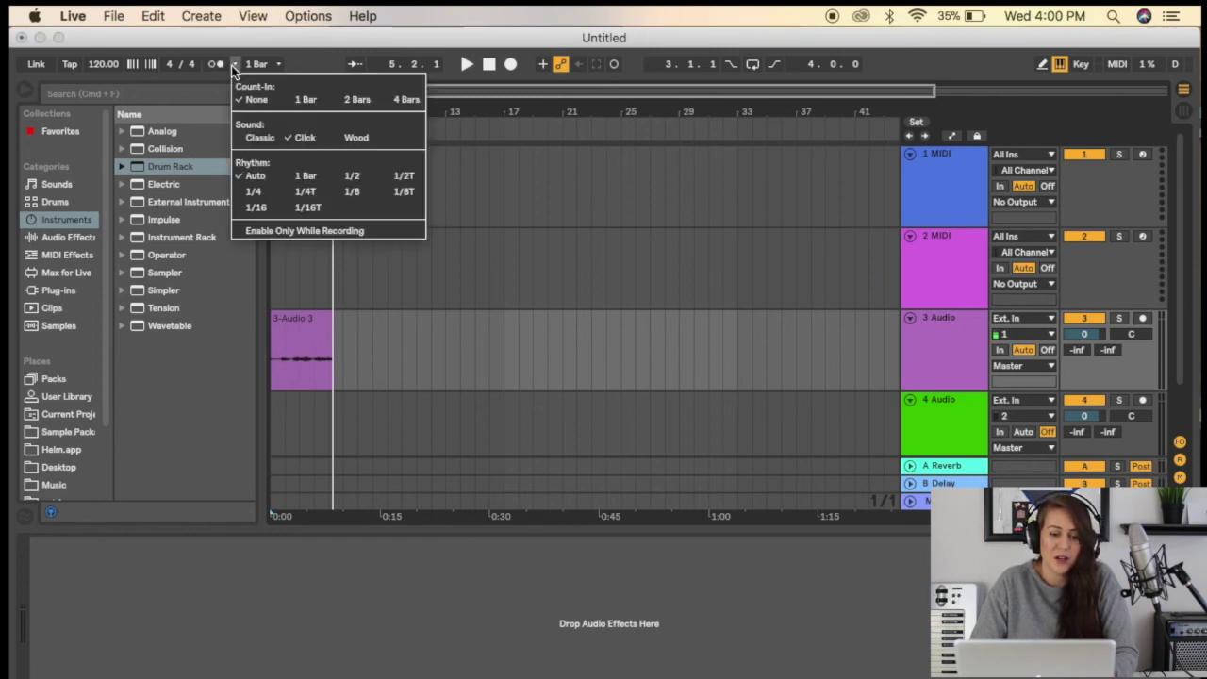
{"action": "left_click", "coordinate": [310, 101]}
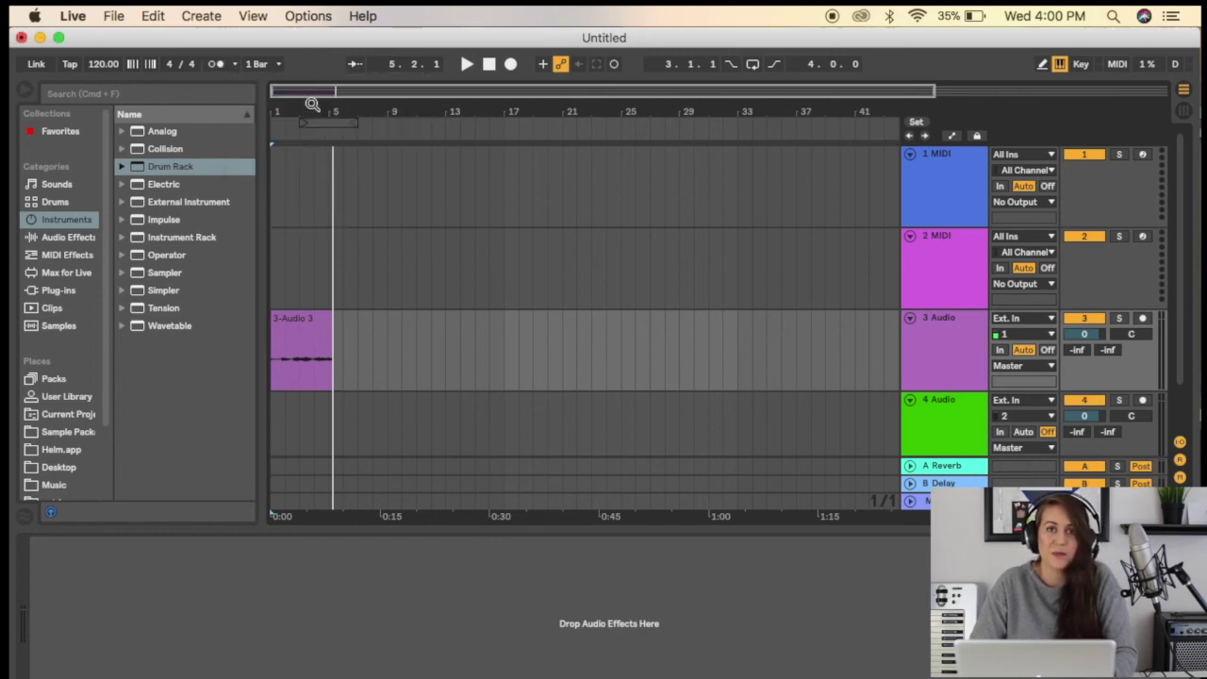